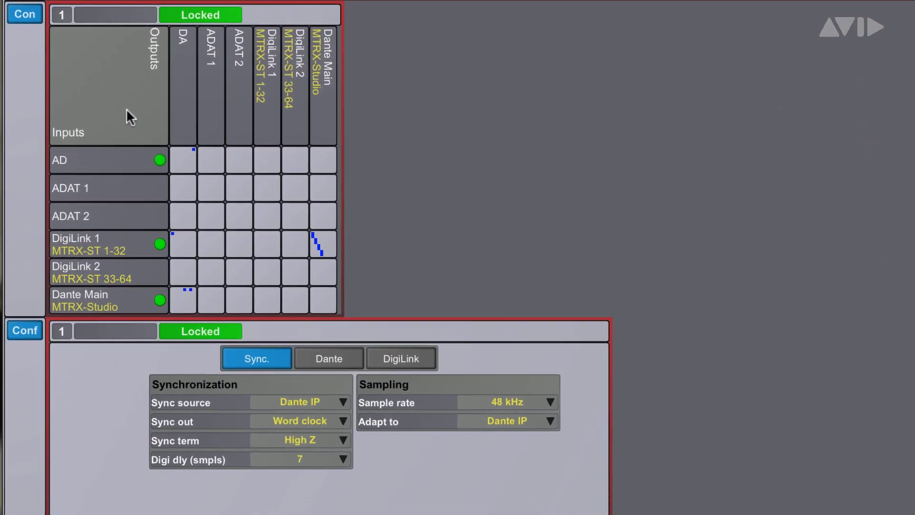
Step: Patch the diagonal AD crosspoints into DigiLink 1, DigiLink 2 and Dante Main outputs
click(123, 157)
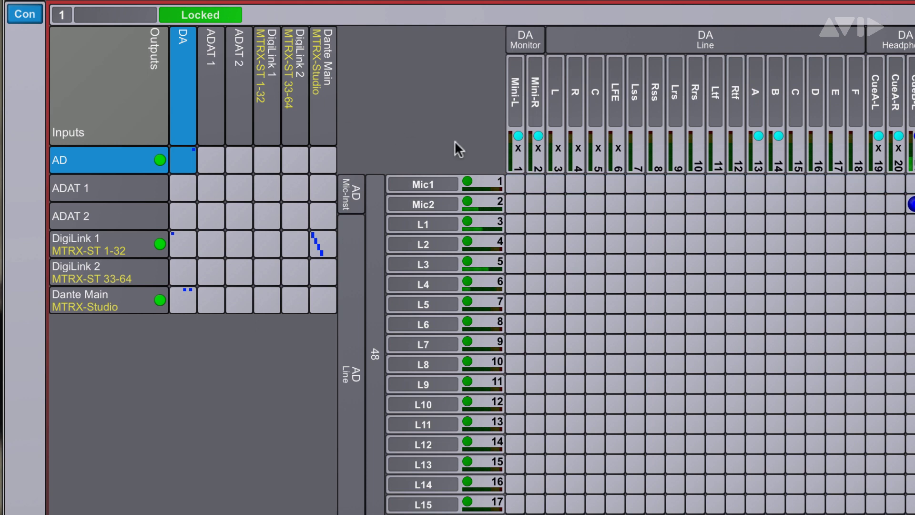
alt+click(515, 183)
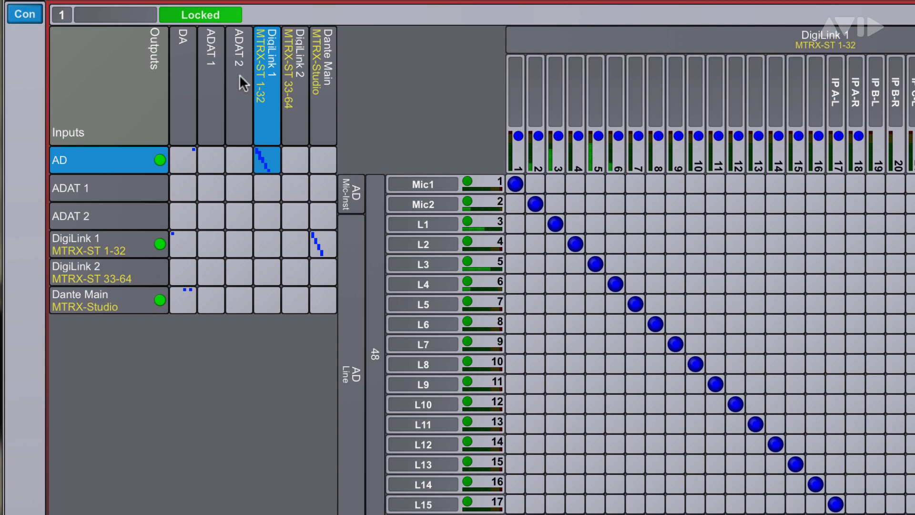
click(290, 65)
alt+click(515, 184)
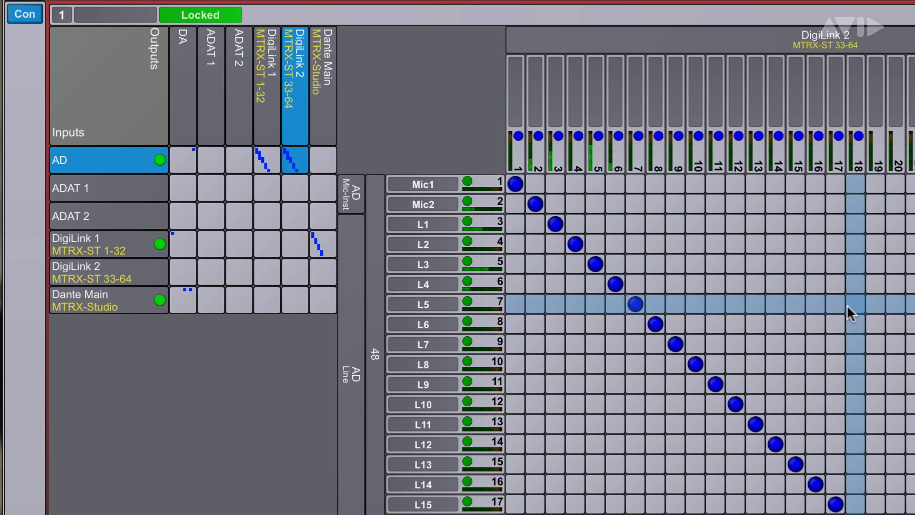
click(320, 81)
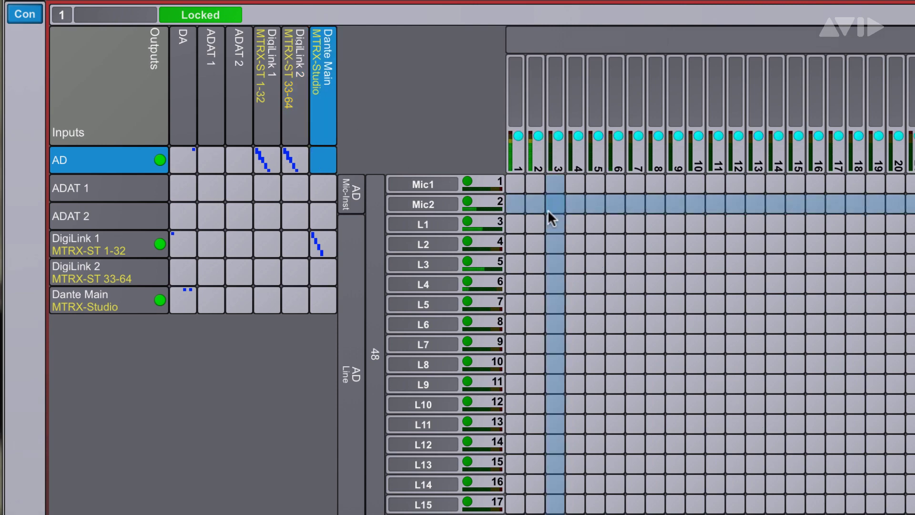
alt+click(515, 183)
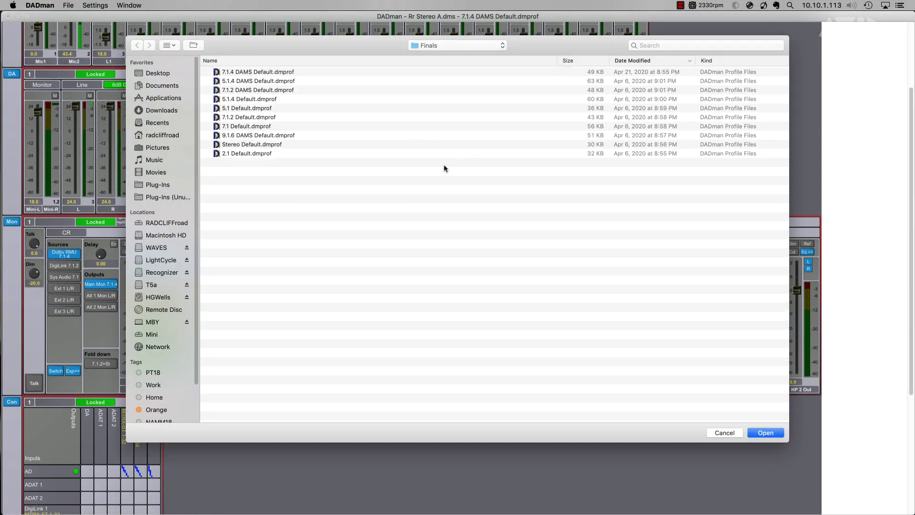
Step: Load the 7.1.4 DAMS Default.dmprof monitor profile and bring up its configuration
click(259, 72)
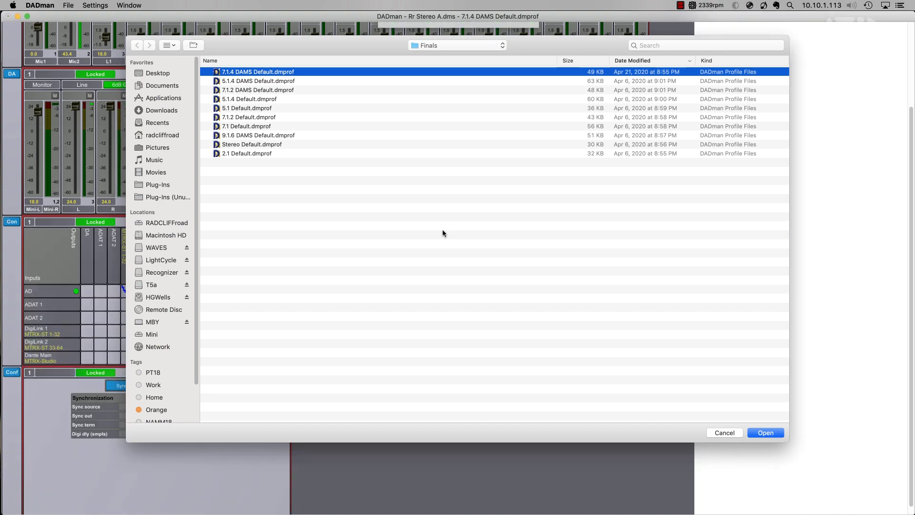
key(Return)
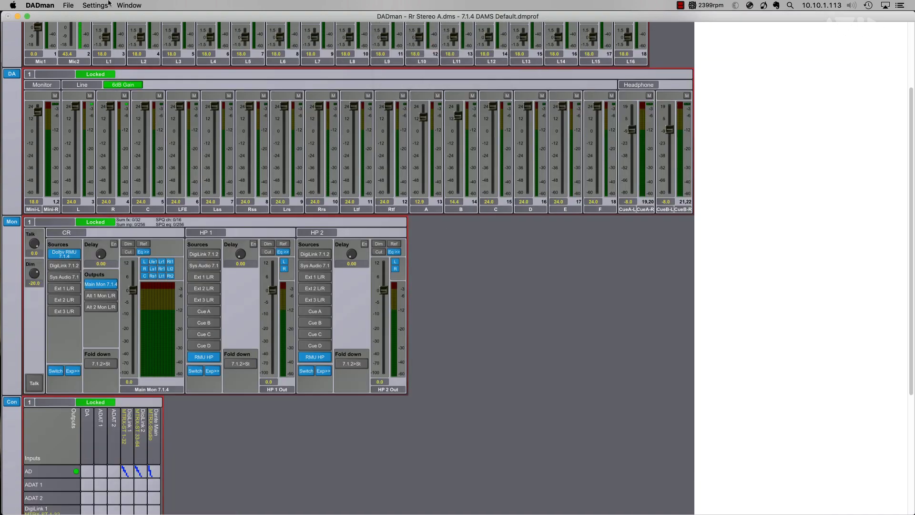
click(108, 4)
click(114, 26)
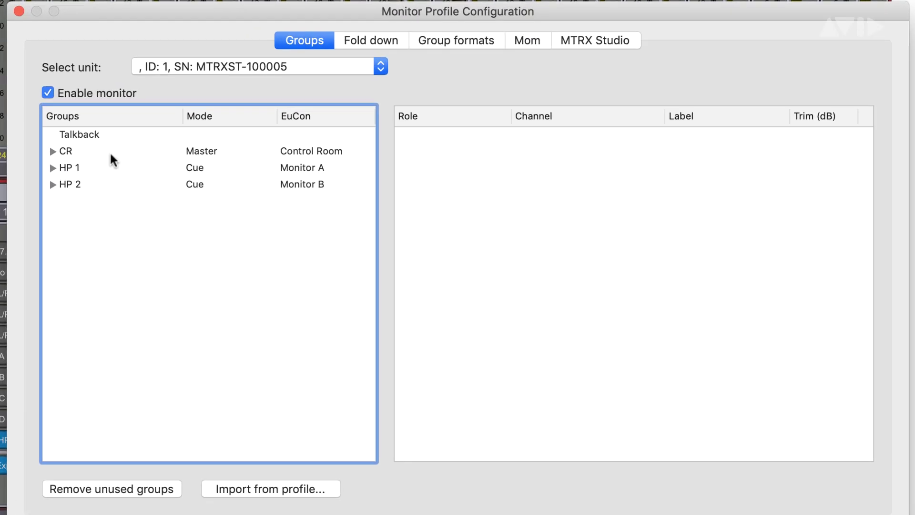
Step: Review the CR sources: Ext 1 L/R, Sys Audio 7.1, DigiLink 7.1.2 and Dolby RMU 7.1.4
double_click(110, 159)
click(143, 235)
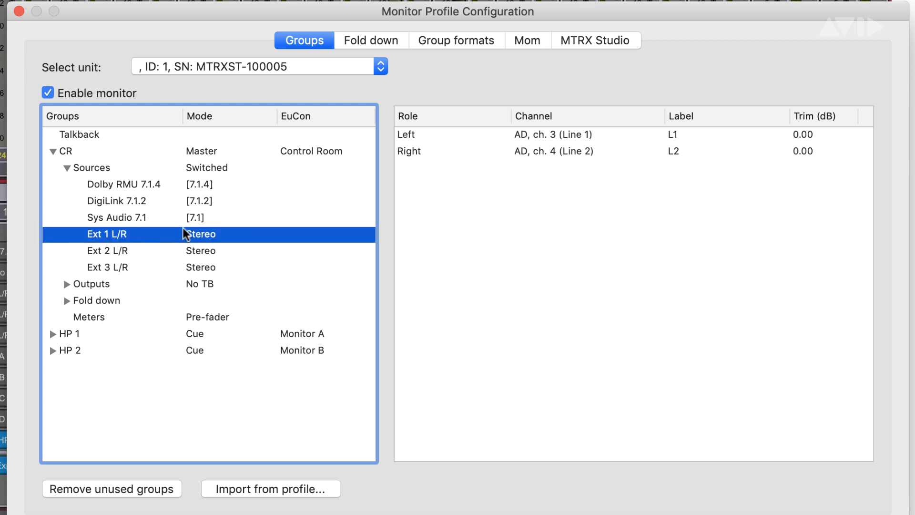
click(159, 219)
click(154, 203)
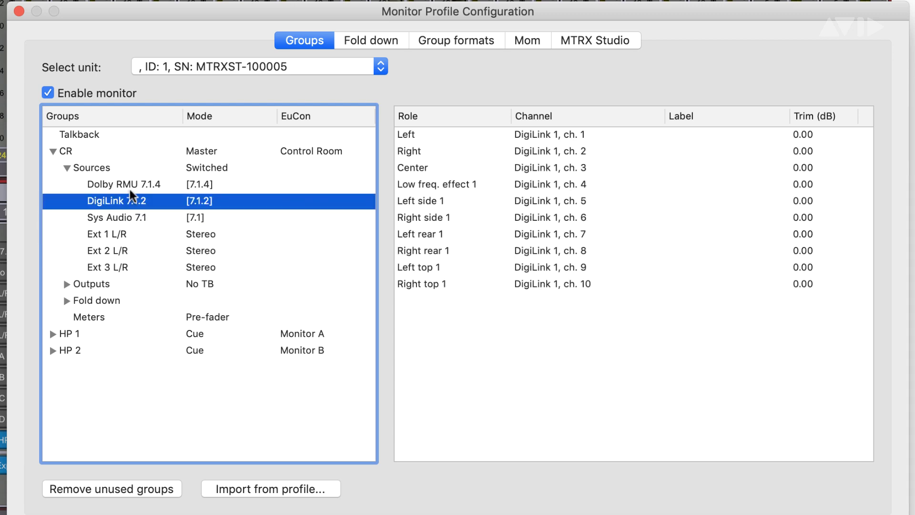
click(132, 186)
Step: Review the Main Mon 7.1.4 and Alt 1 Mon L/R outputs, bringing up Alt 1 Left's routing choices
click(67, 284)
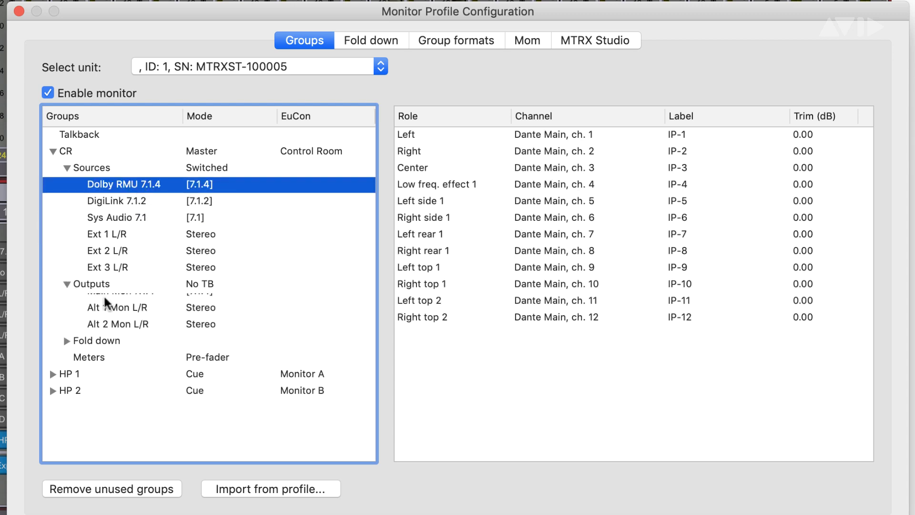
click(162, 305)
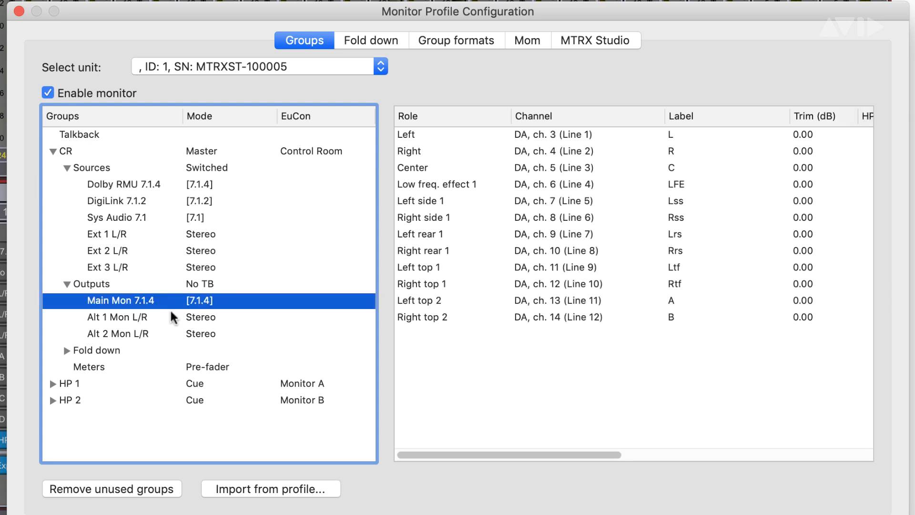
click(176, 317)
click(582, 138)
right_click(582, 137)
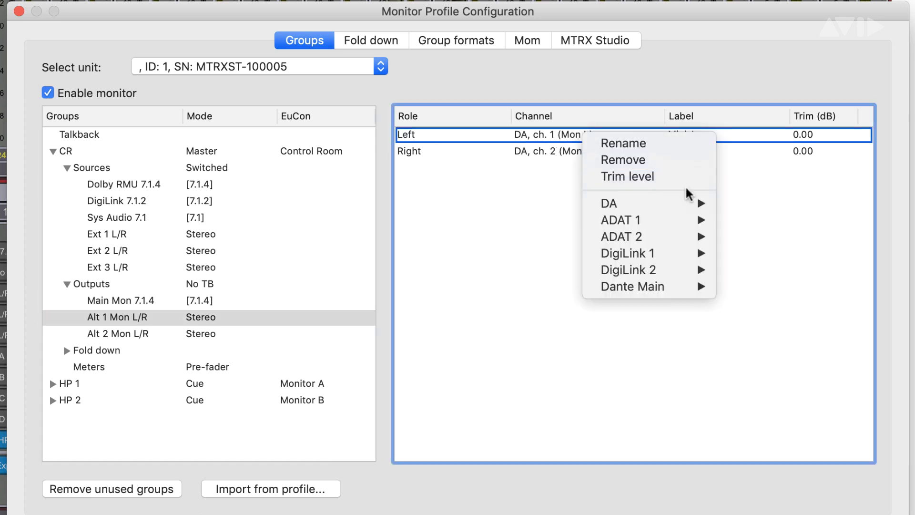
mouse_move(691, 203)
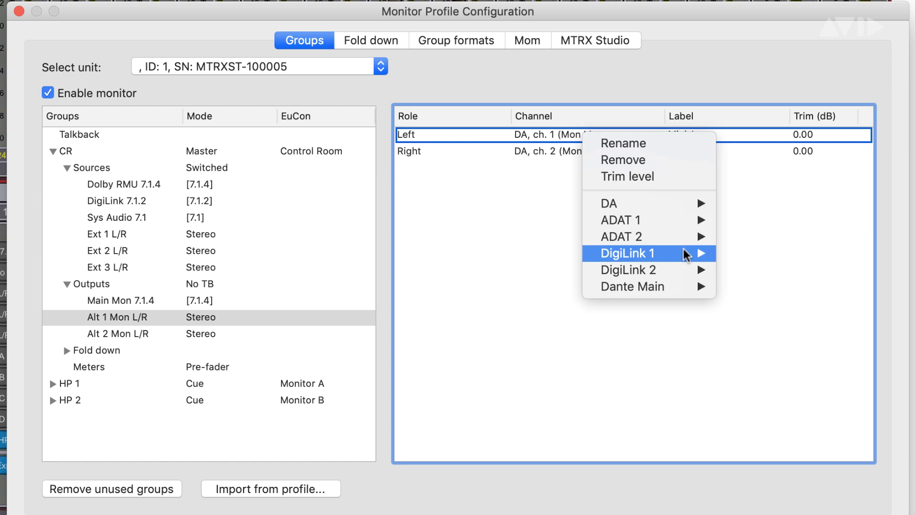
mouse_move(682, 286)
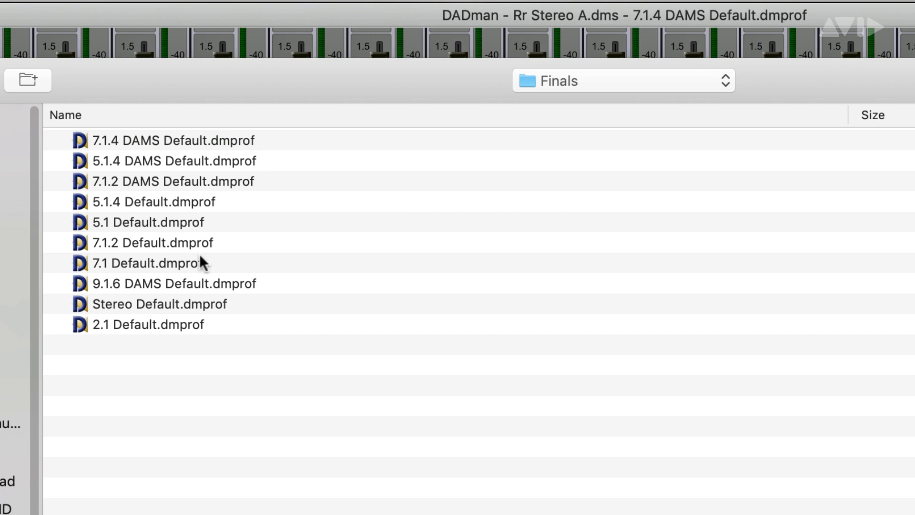
Step: Browse the Stereo Default, 5.1 Default and 7.1 Default monitor profiles
click(158, 304)
click(200, 222)
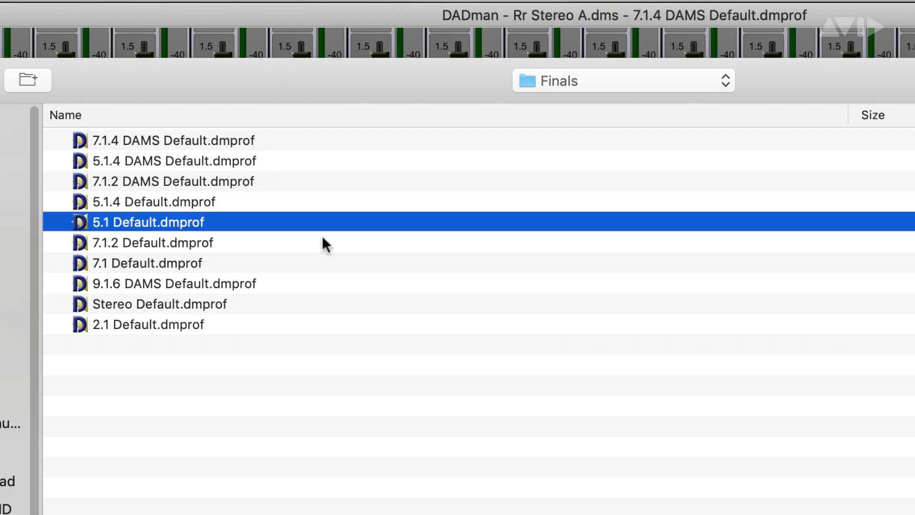
click(170, 263)
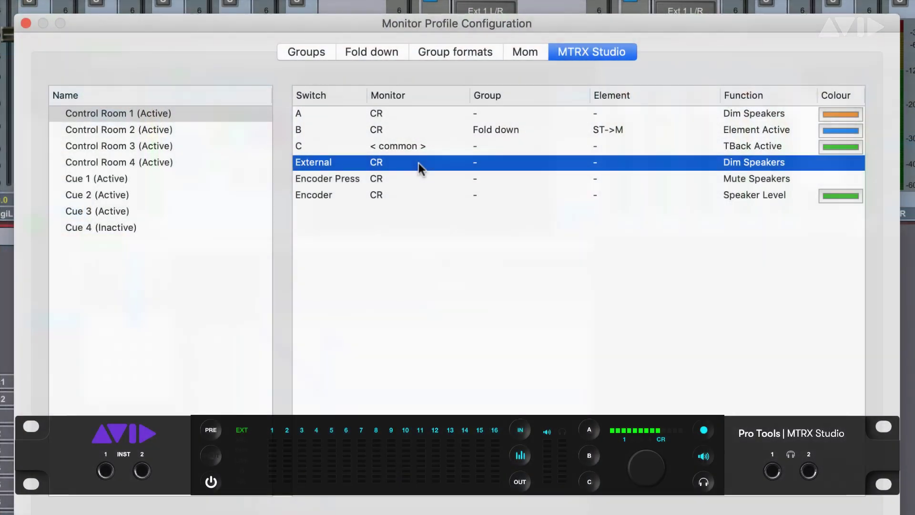
Step: Show the External switch's assignment choices, currently Dim Speakers, under CR > Sources
click(394, 163)
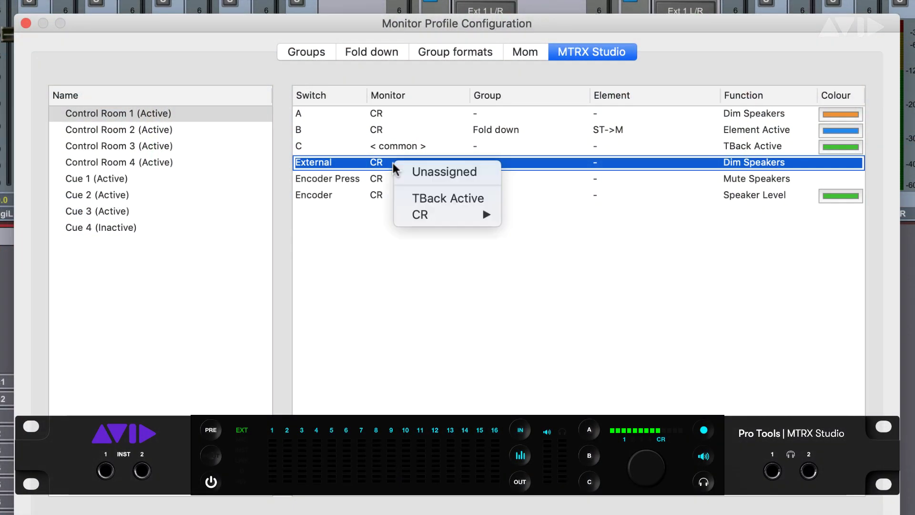
mouse_move(456, 220)
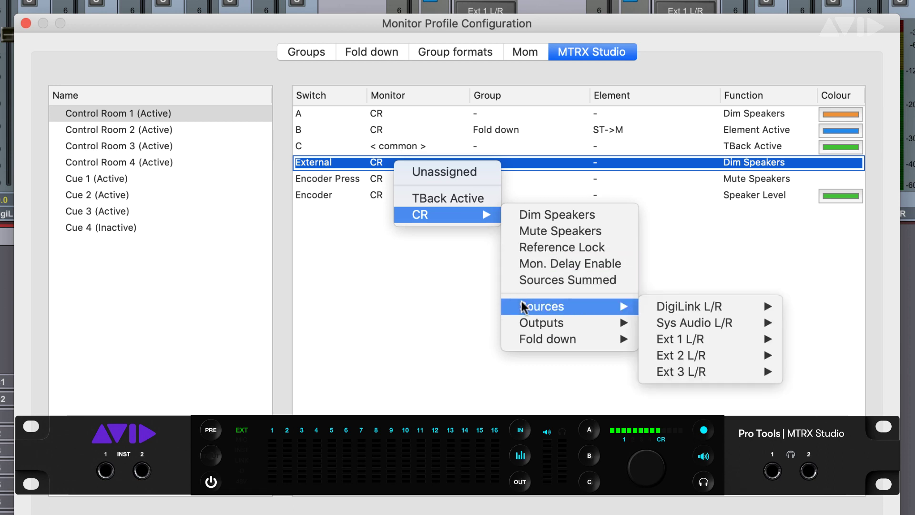
mouse_move(523, 340)
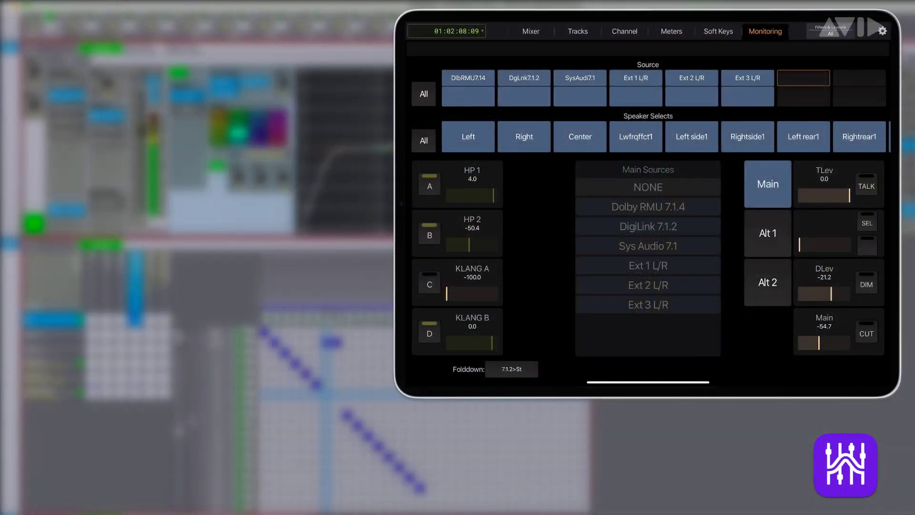
Step: Turn off the other speakers so only Left side1 stays active
scroll(665, 136, right, 3)
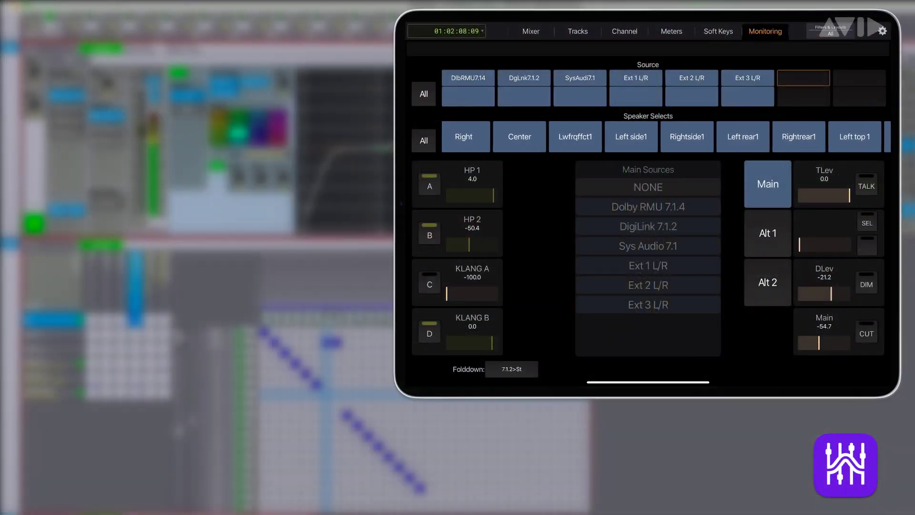
click(586, 136)
click(641, 136)
click(530, 136)
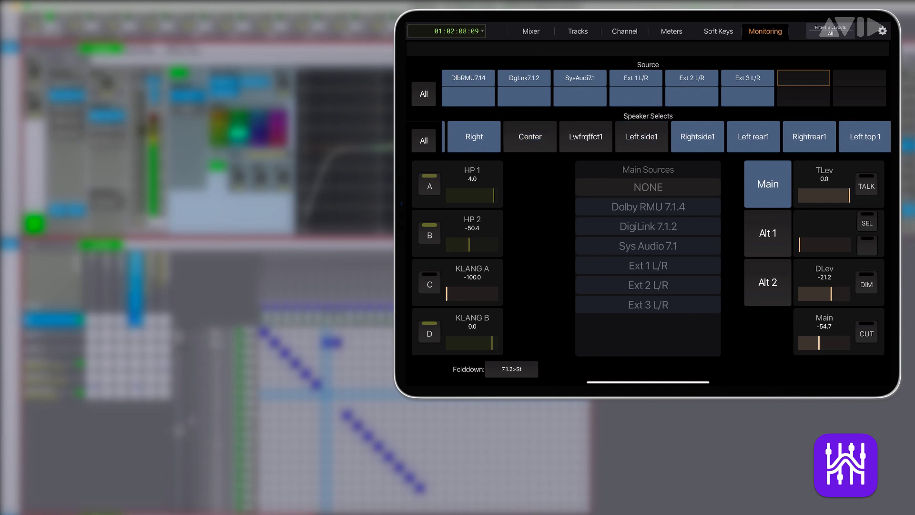
scroll(665, 137, left, 1)
drag(580, 136, 692, 136)
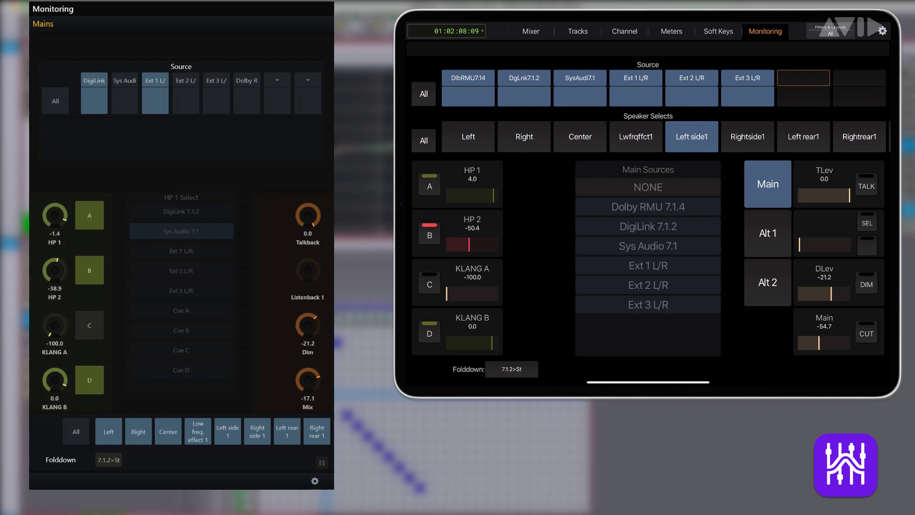
Step: Feed HP 1 from Sys Audio 7.1, with HP 2 on DigiLink 7.1.2
click(429, 186)
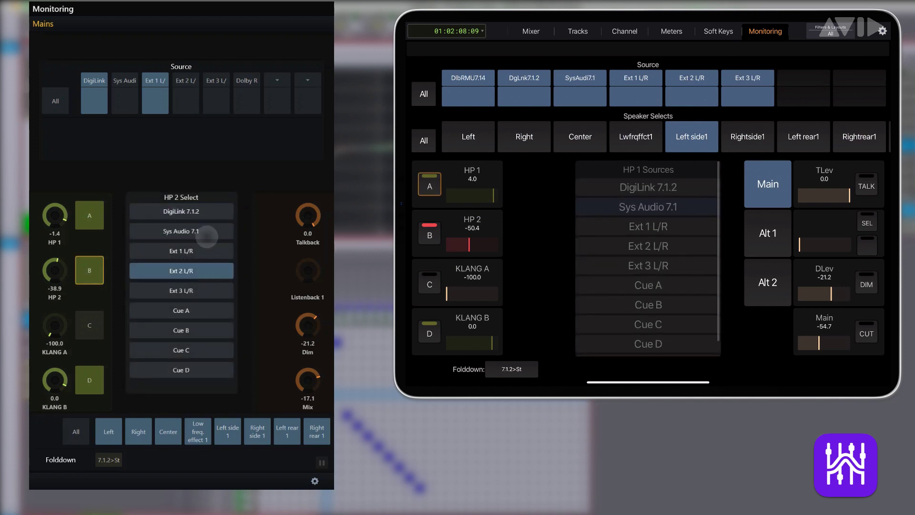
drag(206, 234, 203, 211)
click(648, 207)
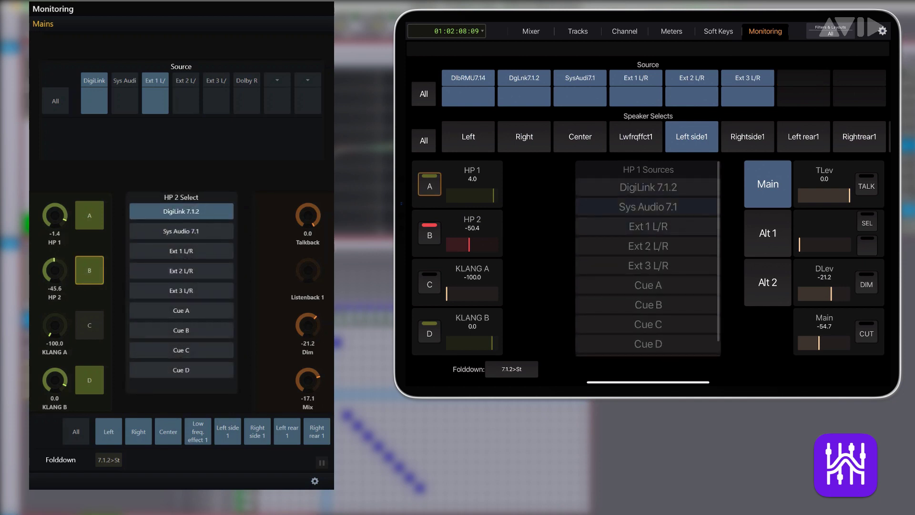
Step: Raise the Main monitor level to -46.6, switching to Alt 1 and back to Main
mouse_move(819, 342)
mouse_down()
mouse_move(799, 342)
mouse_move(822, 342)
mouse_up()
drag(238, 445, 276, 431)
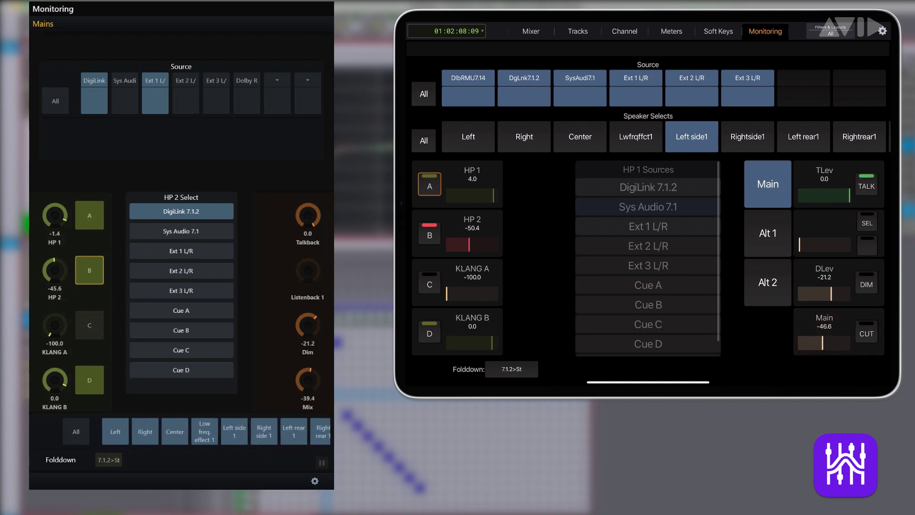
click(767, 233)
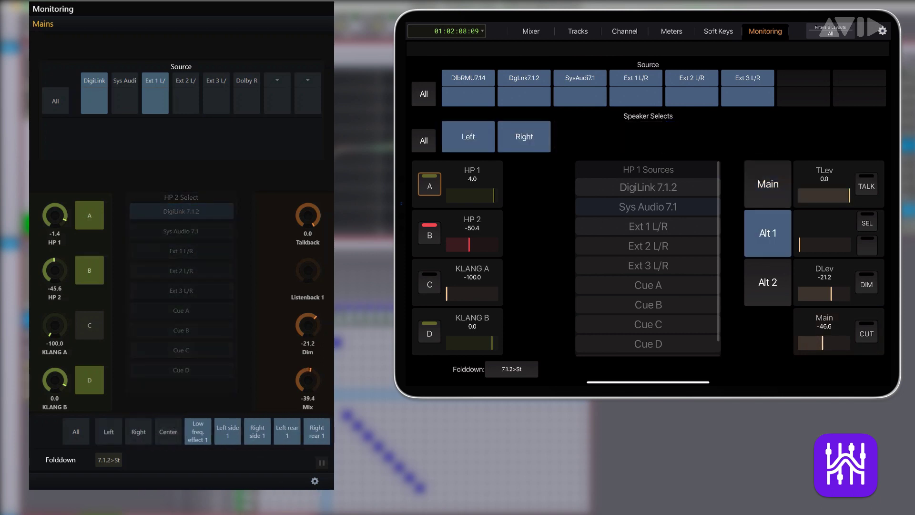
click(768, 184)
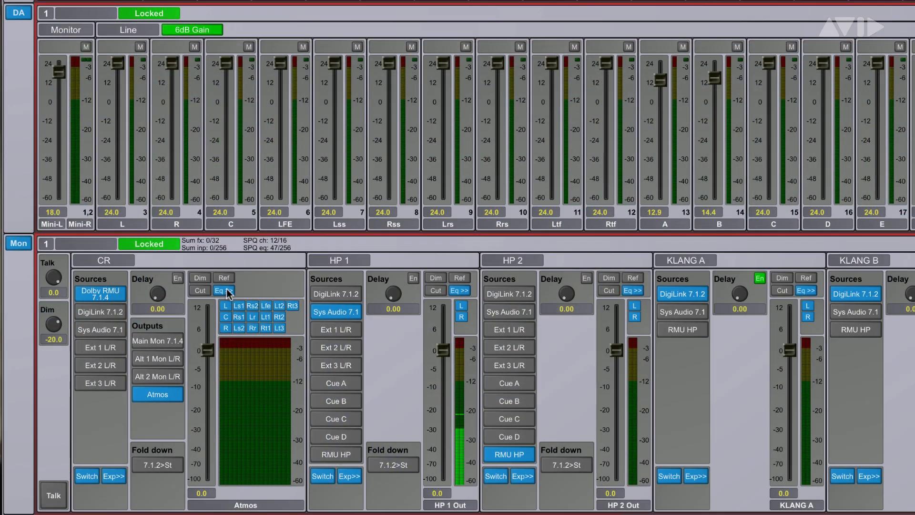
Step: Review the CR speaker EQs from Left top 3 through Right rear
click(224, 290)
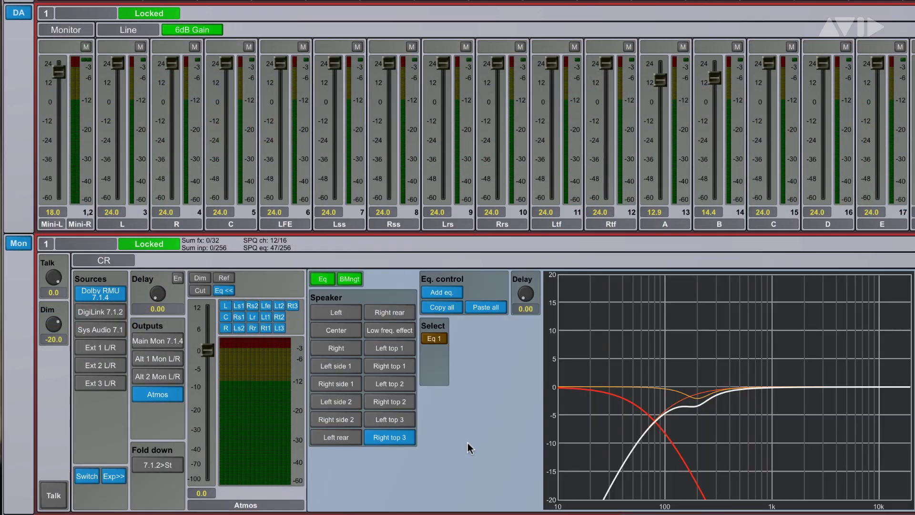
click(398, 421)
click(395, 403)
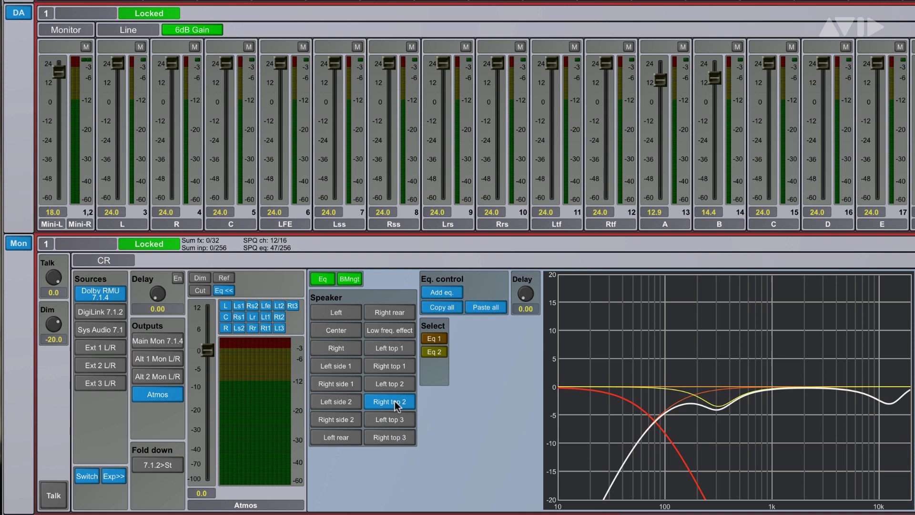
click(391, 384)
click(390, 366)
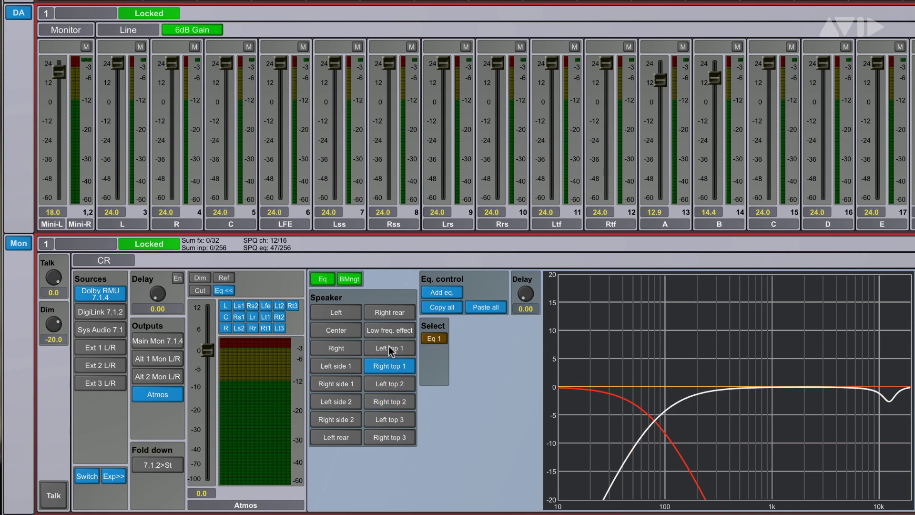
click(390, 348)
click(390, 332)
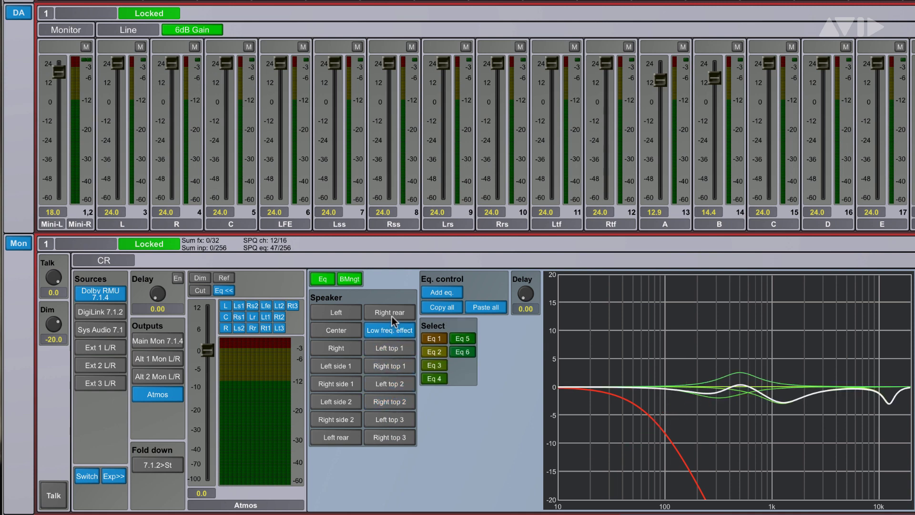
click(388, 312)
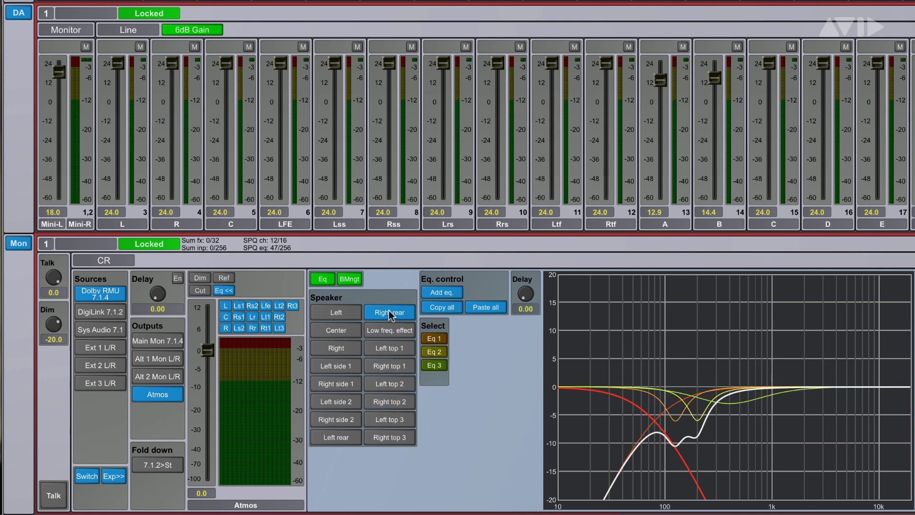
Step: A/B bass management and EQ, set Right rear delay 12.36 and CR delay 14.52, enable HP 2 EQ
click(351, 280)
click(351, 279)
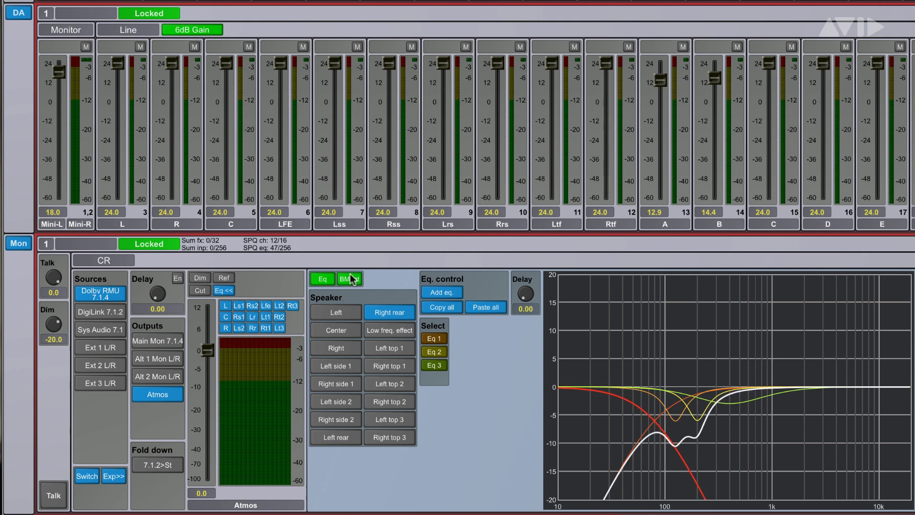
click(322, 281)
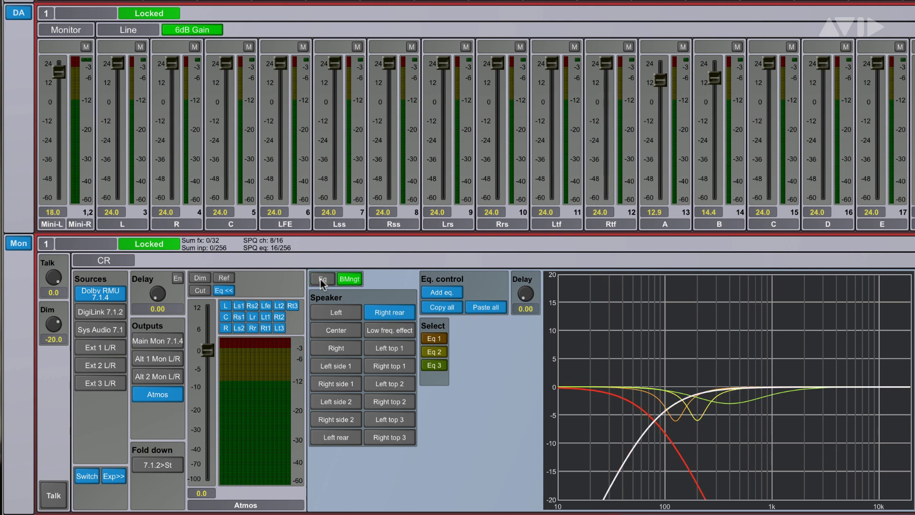
click(323, 280)
drag(525, 294, 525, 254)
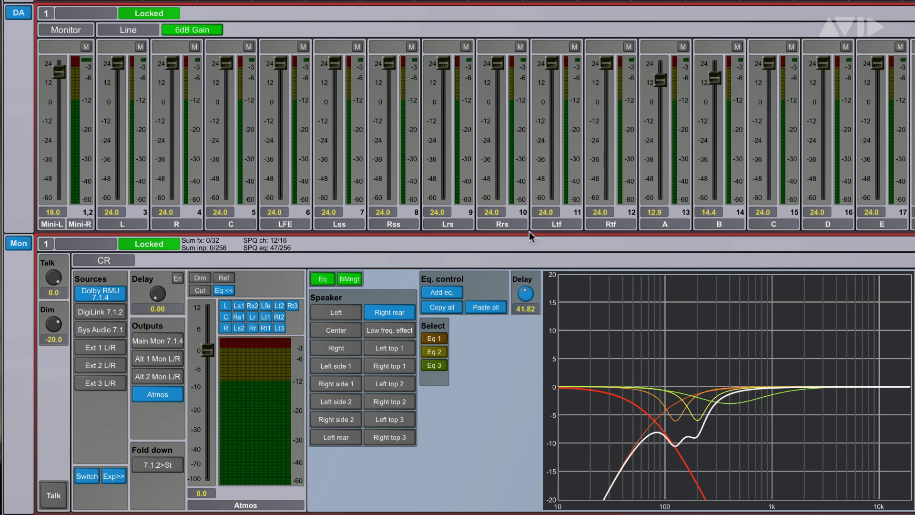
mouse_move(157, 293)
mouse_down()
mouse_move(158, 259)
mouse_move(155, 284)
mouse_up()
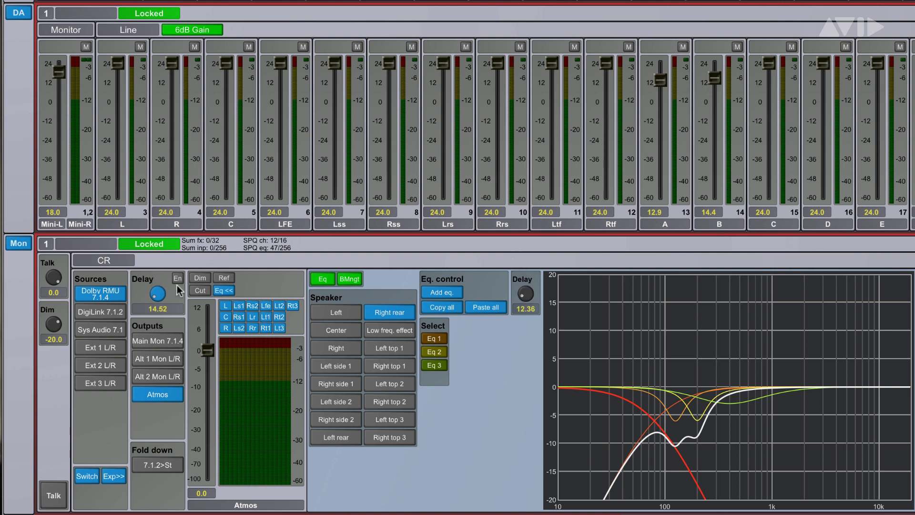
click(224, 290)
click(631, 291)
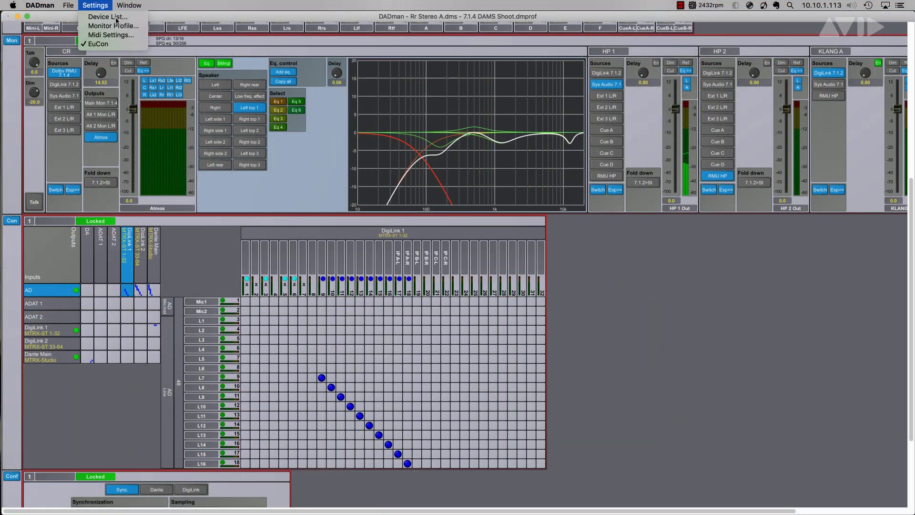
Step: Connect the MTRX unit at 192.168.0.140 from the Device List, then close it
click(107, 17)
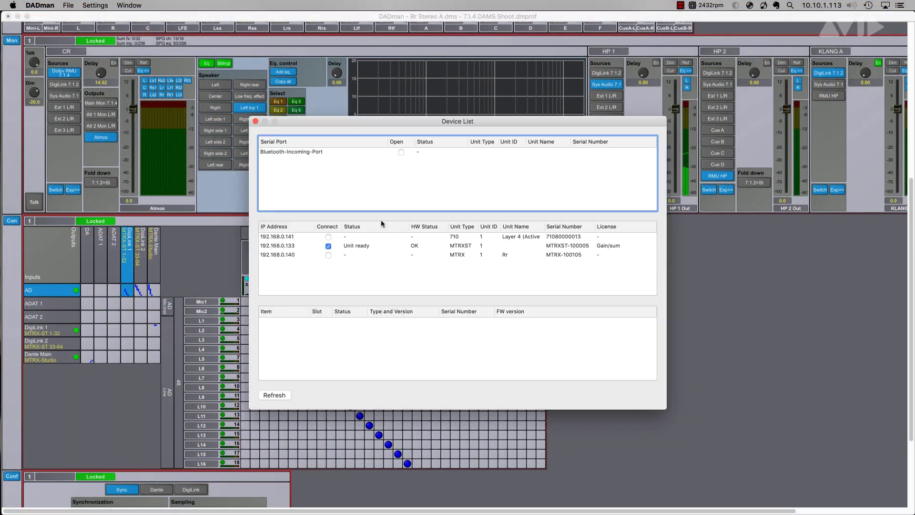
click(328, 256)
key(super+w)
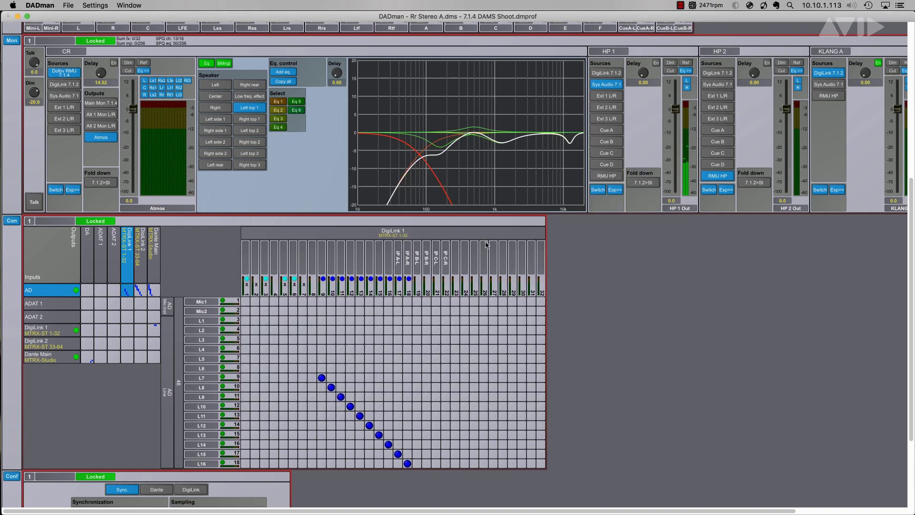